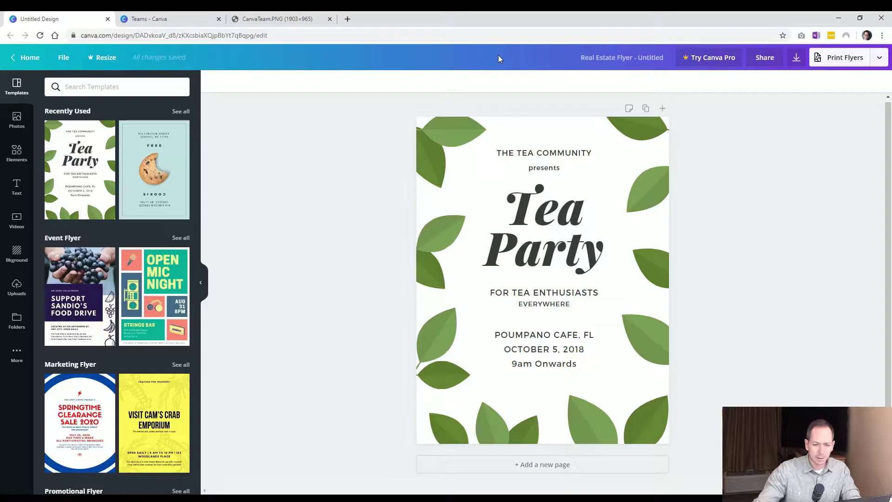
Invite a collaborator's e-mail address to the Tea Party flyer with Can view permission
{"action": "left_click", "coordinate": [765, 57]}
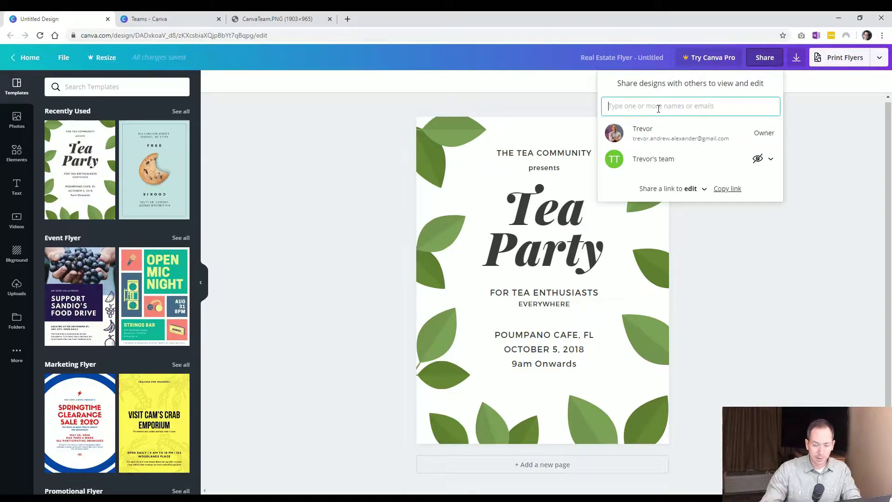
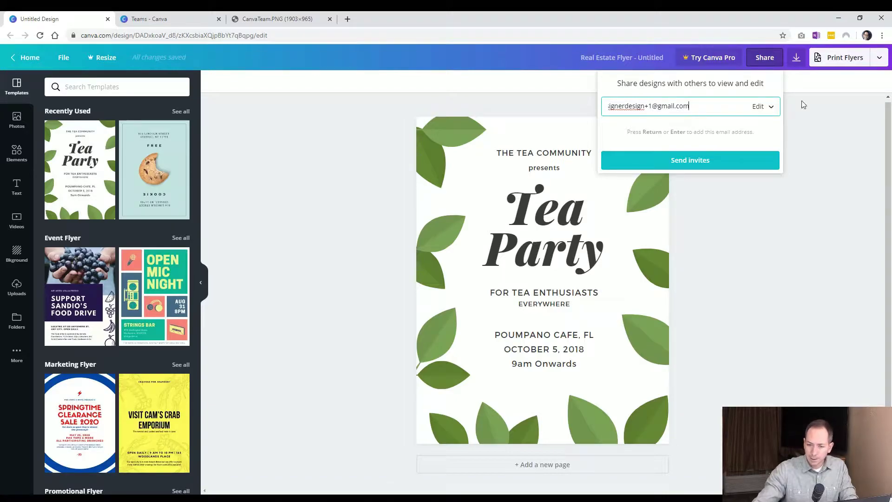
{"action": "left_click", "coordinate": [765, 108]}
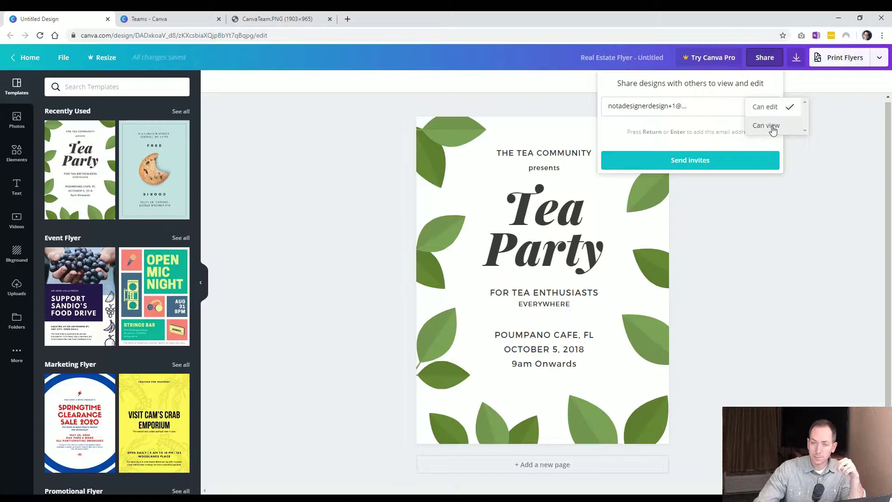
{"action": "left_click", "coordinate": [767, 125]}
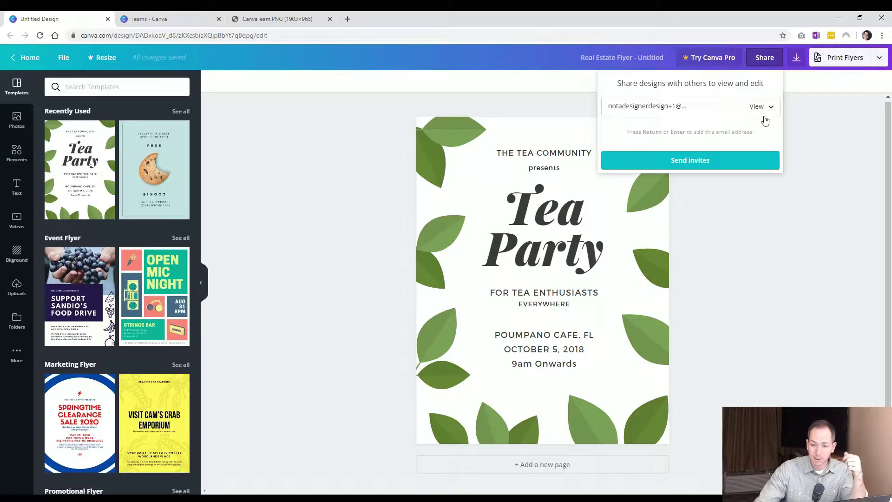
{"action": "left_click", "coordinate": [701, 160]}
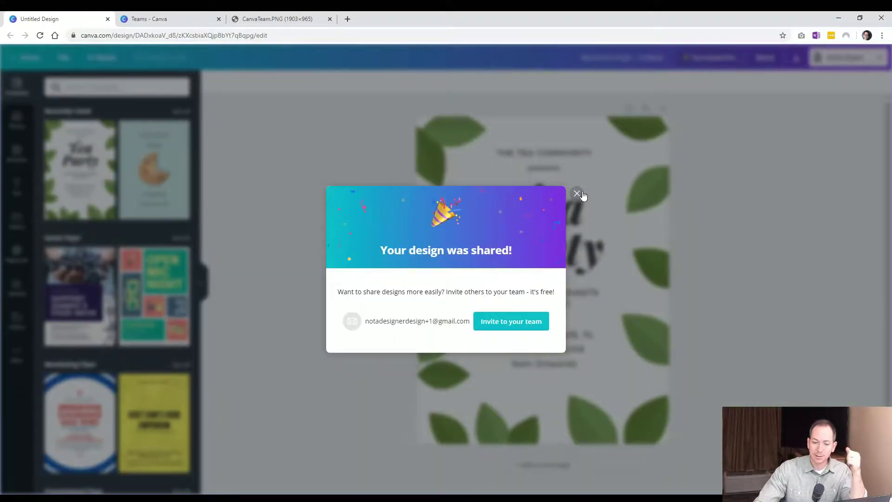
{"action": "left_click", "coordinate": [577, 194]}
{"action": "left_click", "coordinate": [798, 214]}
Change the flyer's share link access from edit to view-only and copy the link
{"action": "left_click", "coordinate": [764, 58]}
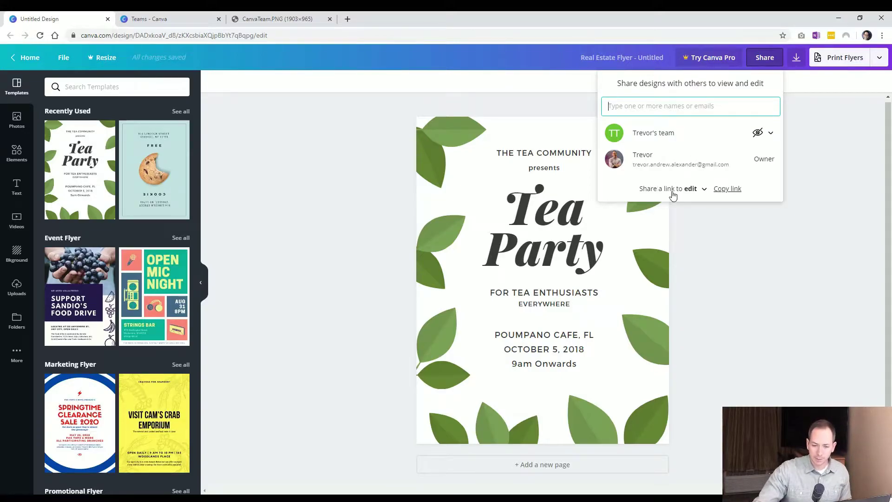
{"action": "left_click", "coordinate": [679, 190]}
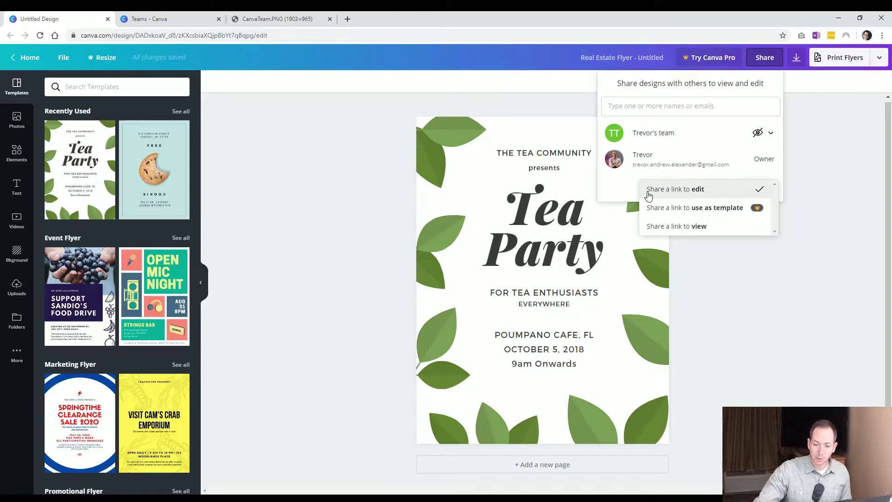
{"action": "left_click", "coordinate": [696, 189]}
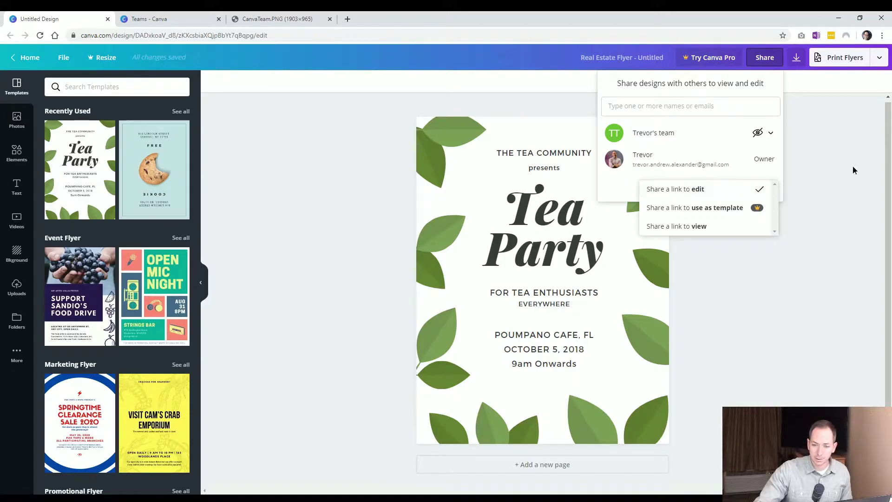
{"action": "left_click", "coordinate": [376, 123]}
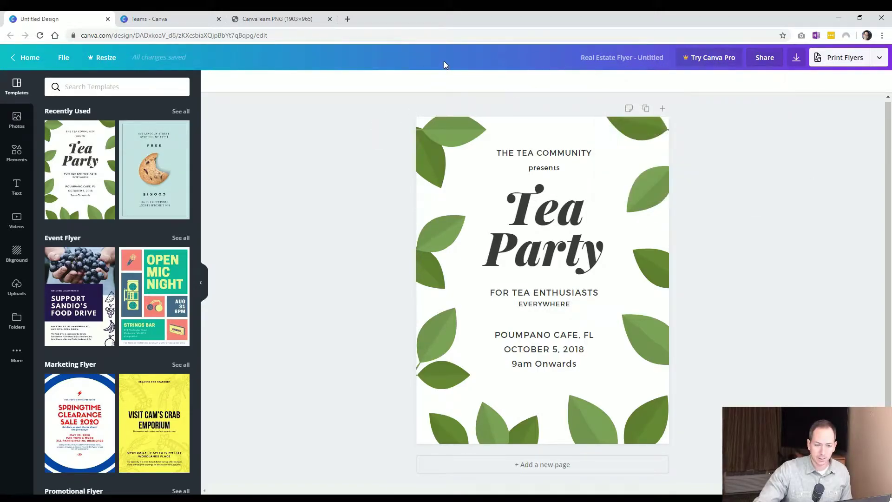
{"action": "left_click", "coordinate": [757, 61]}
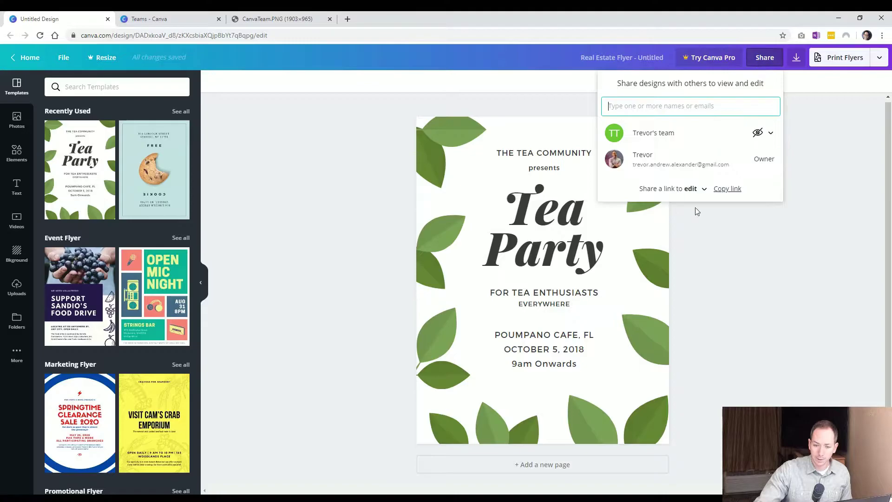
{"action": "left_click", "coordinate": [665, 189]}
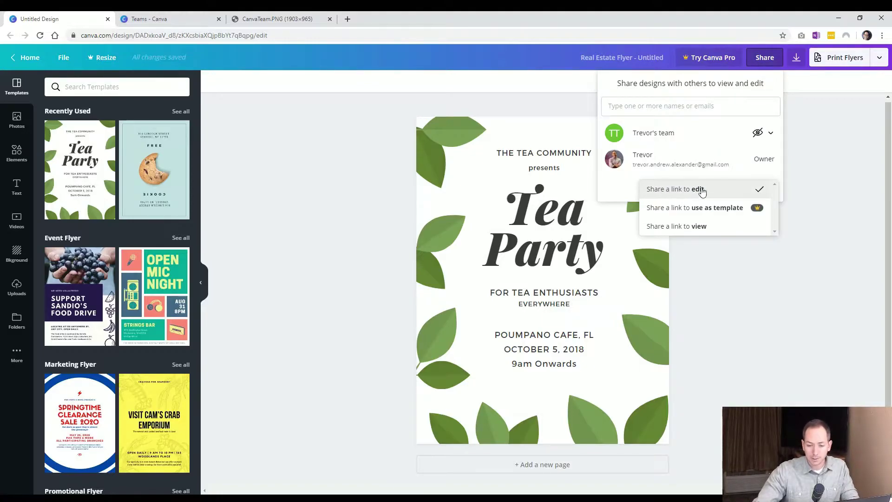
{"action": "left_click", "coordinate": [708, 226]}
{"action": "left_click", "coordinate": [728, 189]}
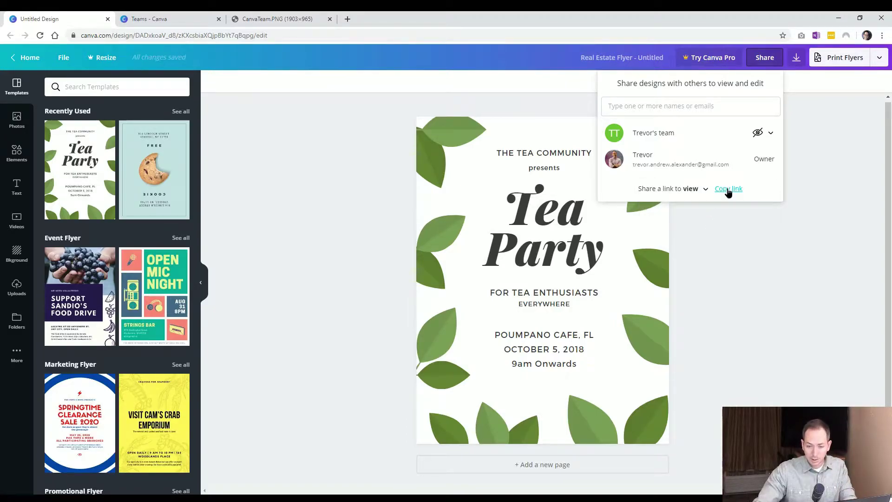
{"action": "left_click", "coordinate": [744, 264]}
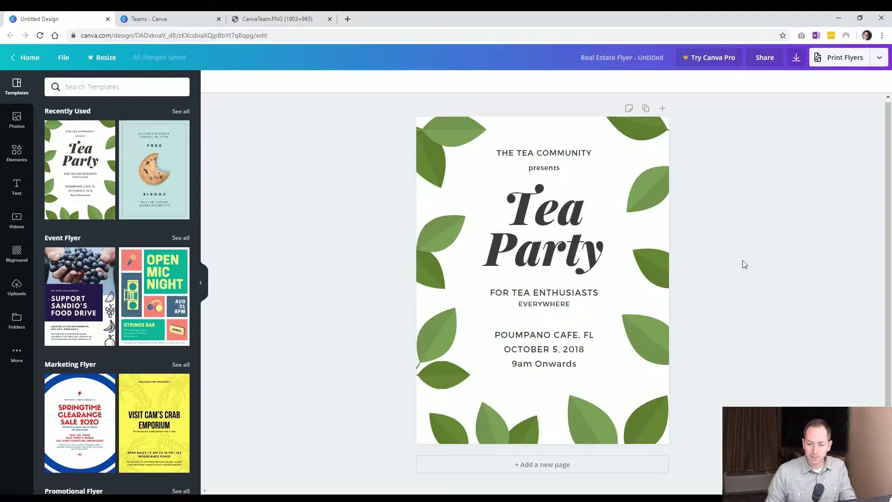
Close the Share panel and switch to the CanvaTeam.PNG reference image tab
{"action": "left_click", "coordinate": [765, 60]}
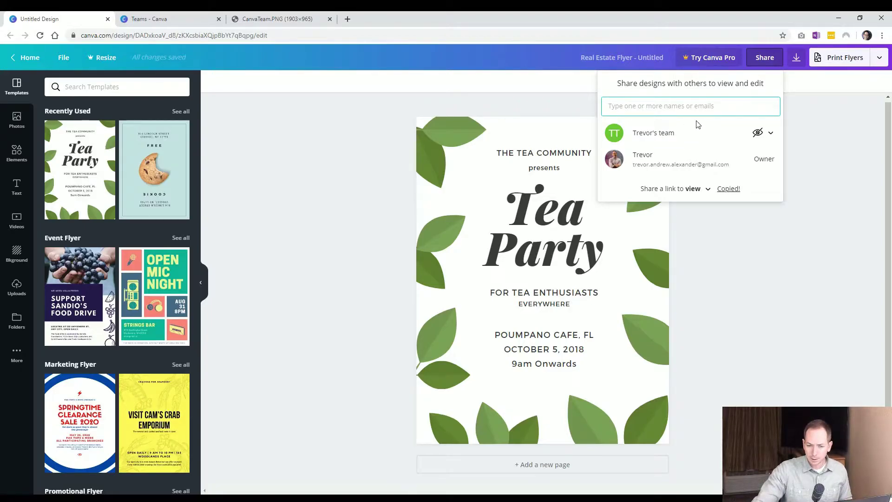
{"action": "left_click", "coordinate": [347, 121]}
{"action": "left_click", "coordinate": [237, 18]}
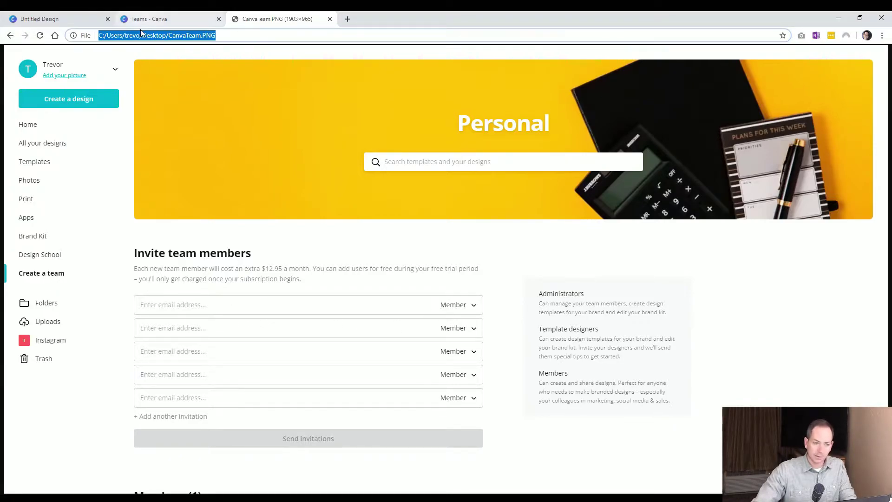
On the team page, replace 'team' with 'Design' in the team name and reload
{"action": "left_click", "coordinate": [61, 19]}
{"action": "left_click", "coordinate": [162, 19]}
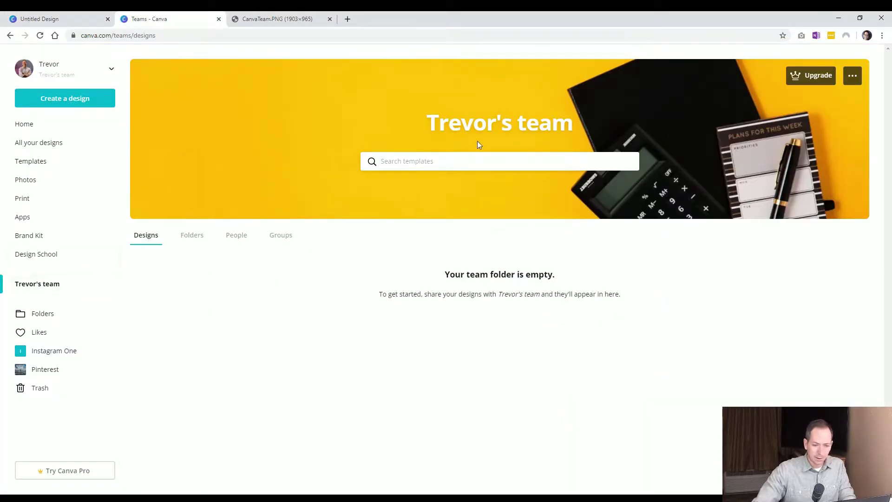
{"action": "left_click", "coordinate": [583, 124]}
{"action": "left_click", "coordinate": [535, 138]}
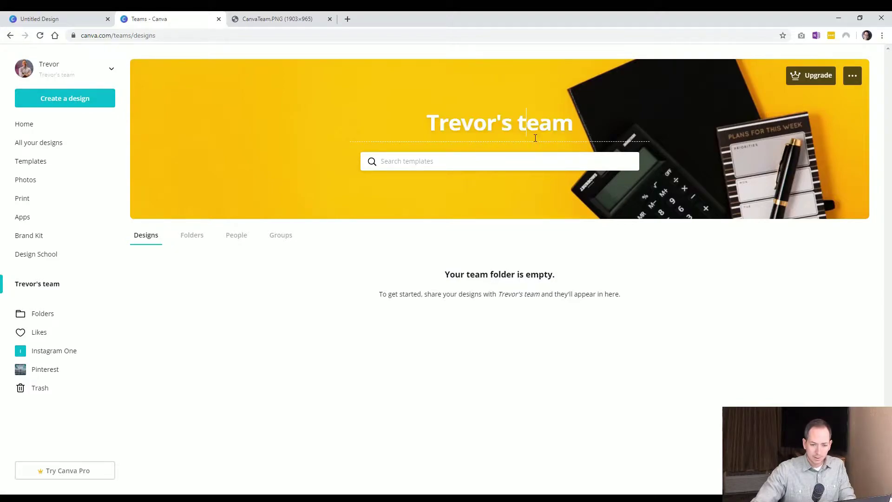
{"action": "type", "text": "Canva"}
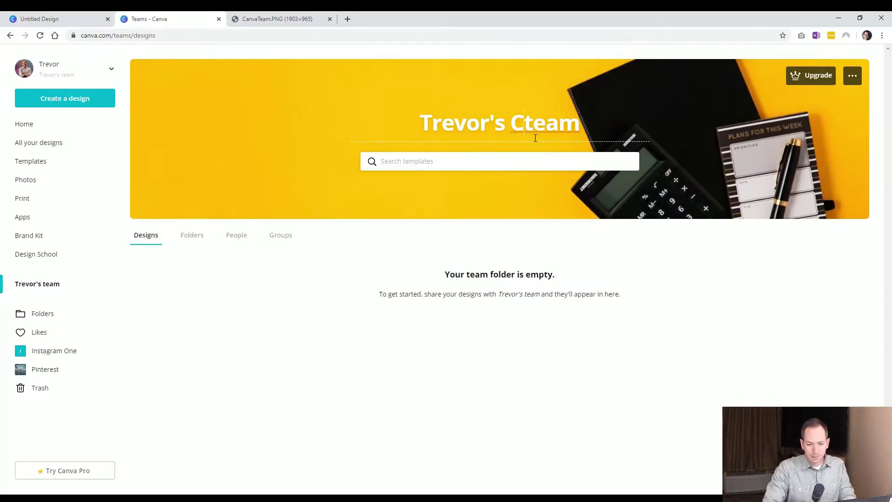
{"action": "key", "text": "shift+End"}
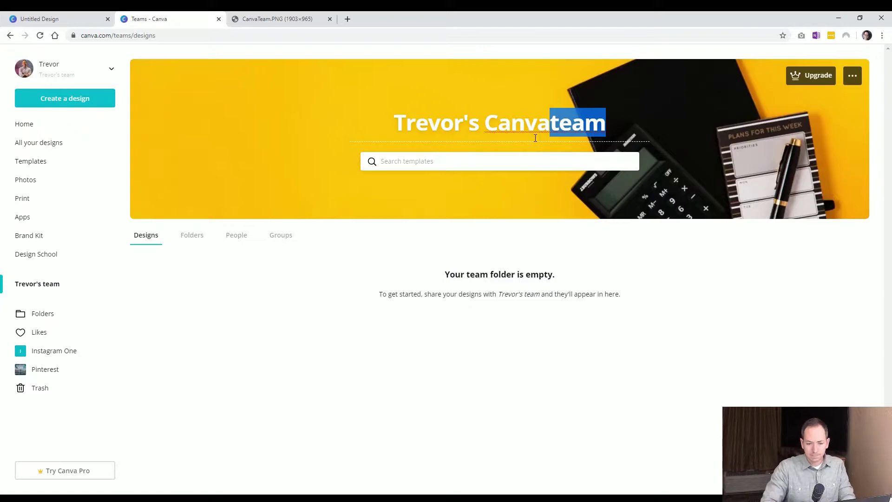
{"action": "key", "text": "BackSpace"}
{"action": "key", "text": "BackSpace"}
{"action": "key", "text": "BackSpace"}
{"action": "key", "text": "BackSpace"}
{"action": "key", "text": "BackSpace"}
{"action": "key", "text": "BackSpace"}
{"action": "type", "text": "Design"}
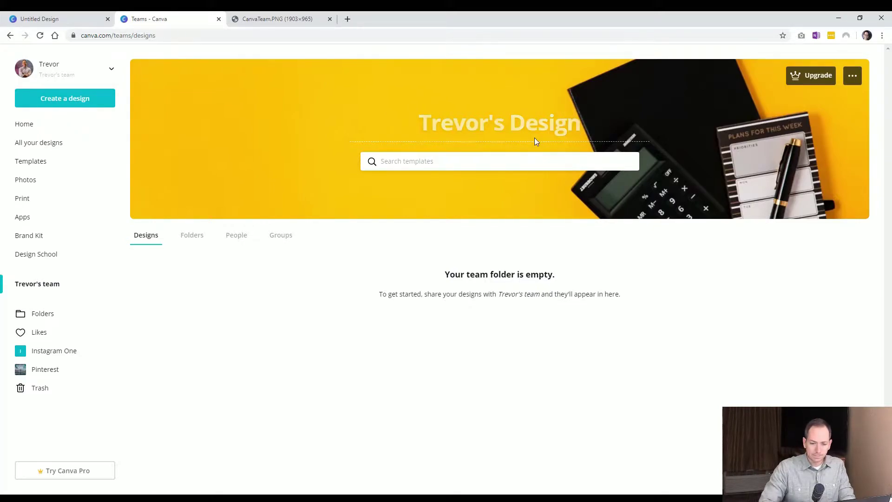
{"action": "key", "text": "Return"}
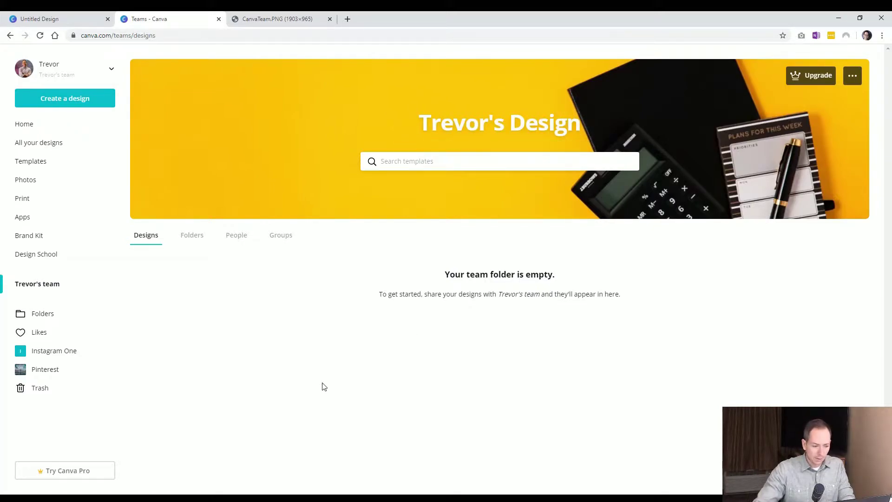
{"action": "left_click", "coordinate": [40, 35]}
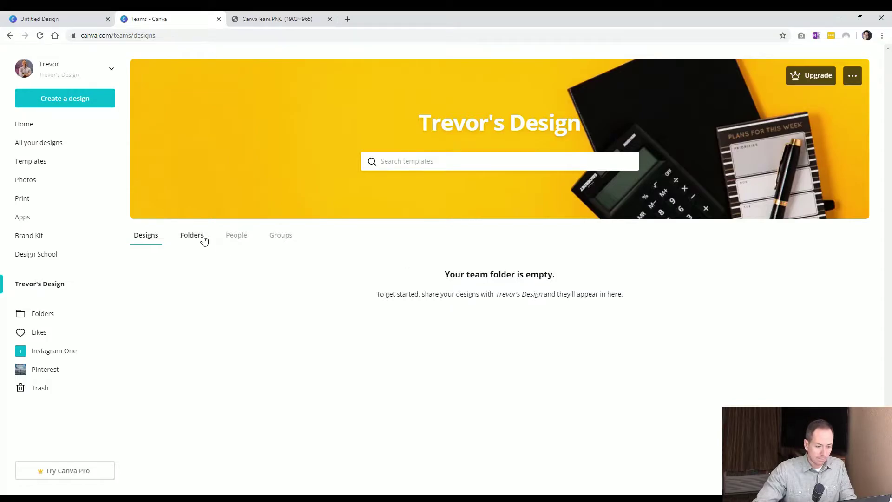
Give the team Can view access to the Tea Party flyer, then return to the team tab
{"action": "left_click", "coordinate": [72, 24]}
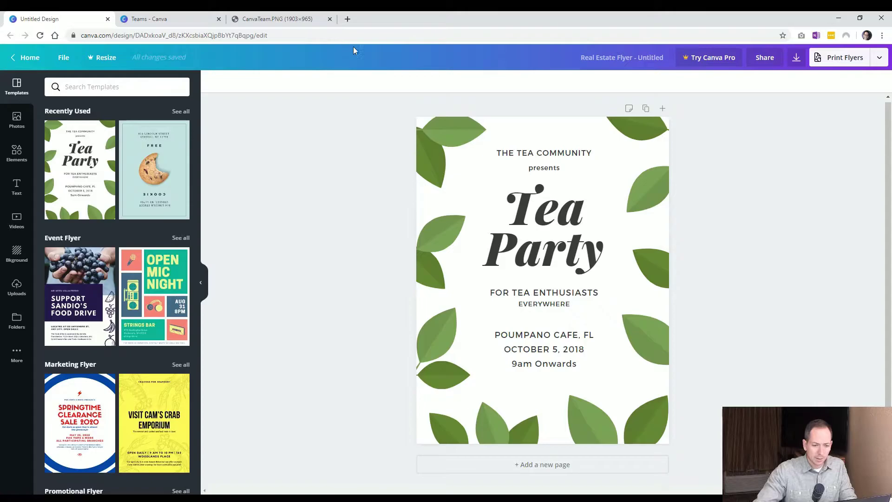
{"action": "left_click", "coordinate": [769, 61]}
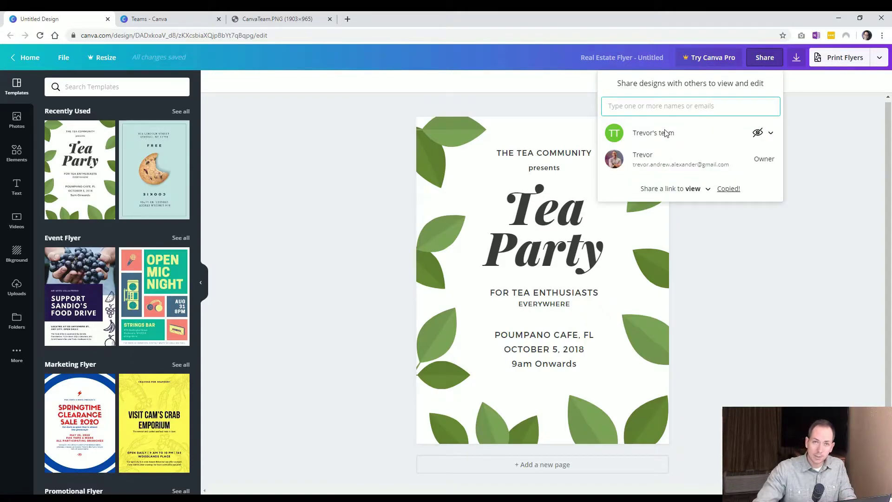
{"action": "left_click", "coordinate": [764, 134]}
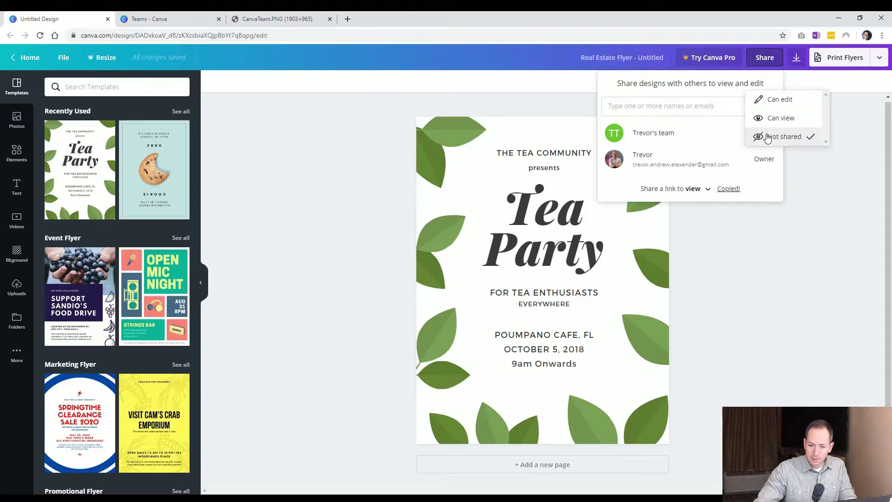
{"action": "left_click", "coordinate": [794, 121]}
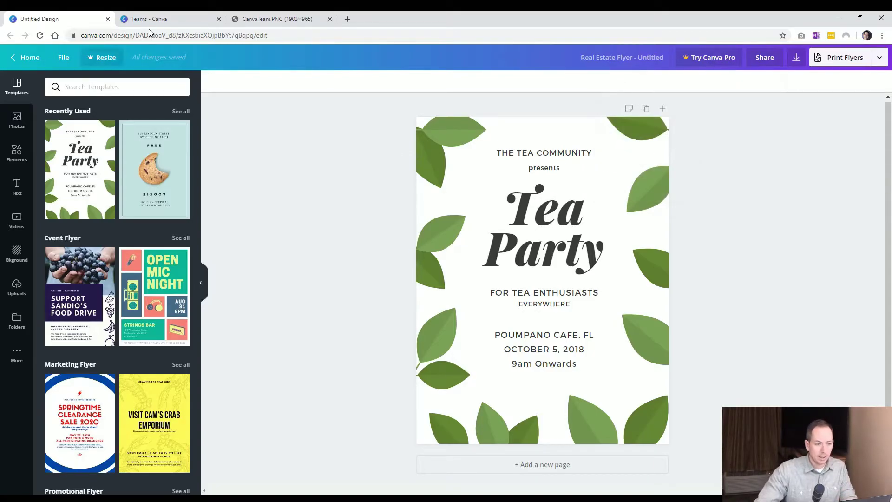
{"action": "left_click", "coordinate": [160, 21]}
Reload the team page to see the shared flyer, check the Folders list, and open Pinterest
{"action": "left_click", "coordinate": [40, 35]}
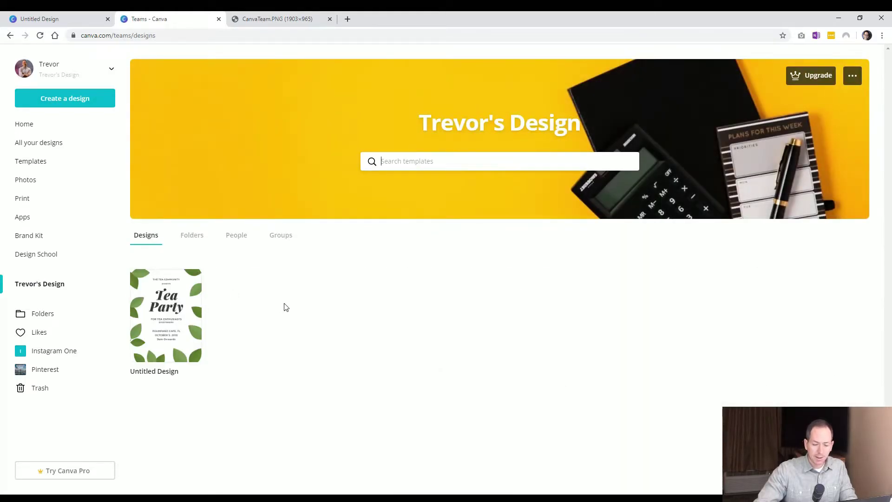
{"action": "left_click", "coordinate": [198, 238]}
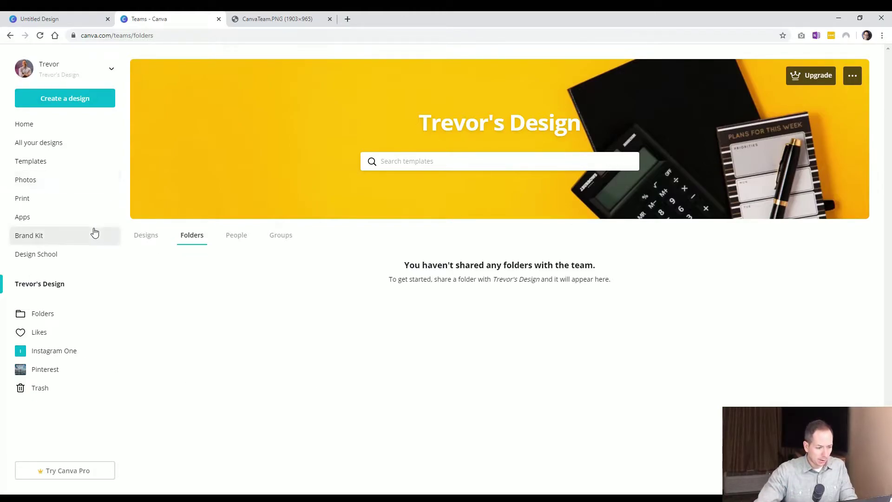
{"action": "left_click", "coordinate": [70, 315]}
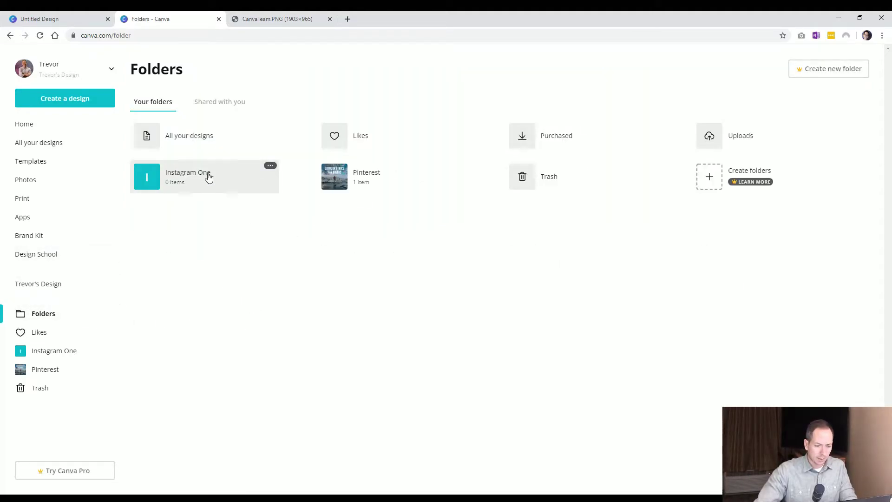
{"action": "left_click", "coordinate": [371, 177]}
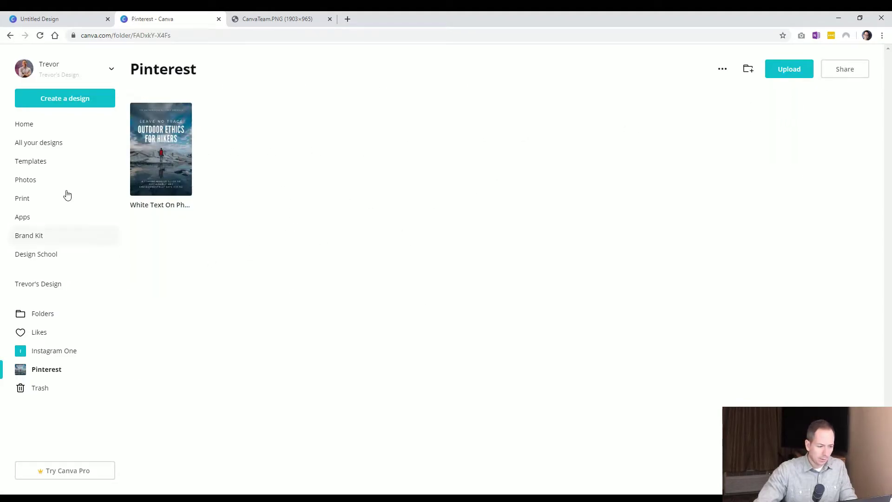
{"action": "left_click", "coordinate": [51, 316]}
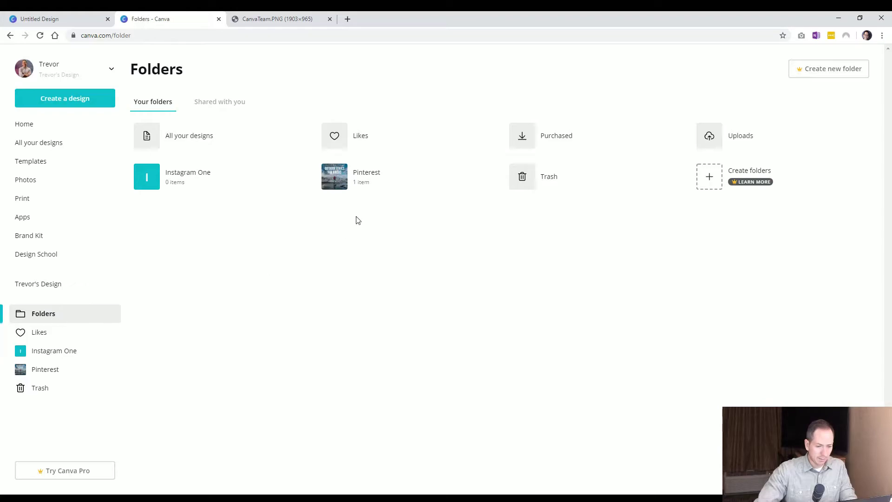
{"action": "left_click", "coordinate": [344, 180]}
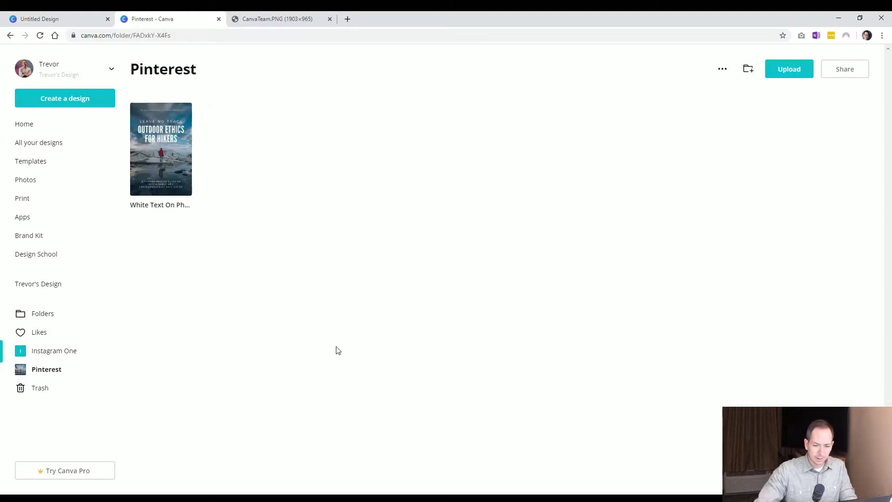
Rename the Pinterest folder to 'Work Team Folder'
{"action": "left_click", "coordinate": [207, 70]}
{"action": "type", "text": "Team Folder"}
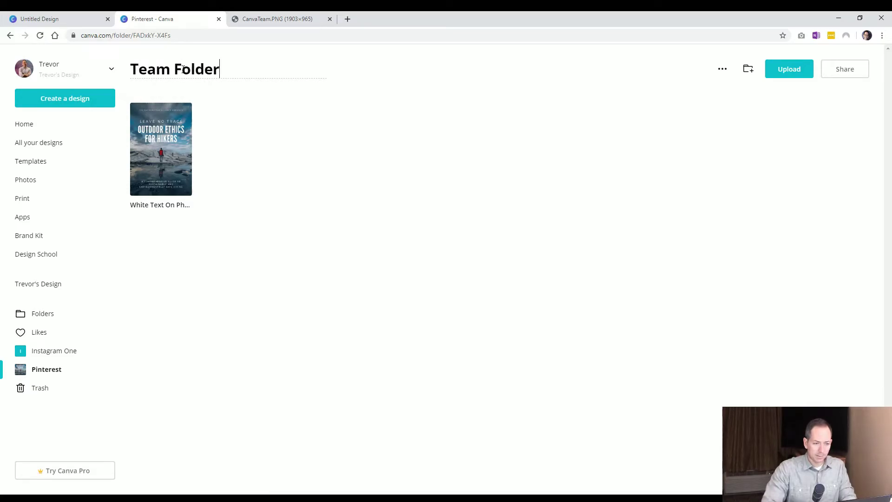
{"action": "key", "text": "Left"}
{"action": "key", "text": "Left"}
{"action": "key", "text": "Left"}
{"action": "key", "text": "Left"}
{"action": "key", "text": "Left"}
{"action": "key", "text": "Left"}
{"action": "key", "text": "Left"}
{"action": "key", "text": "Left"}
{"action": "key", "text": "Left"}
{"action": "key", "text": "Left"}
{"action": "key", "text": "Left"}
{"action": "type", "text": "Work"}
{"action": "key", "text": "Return"}
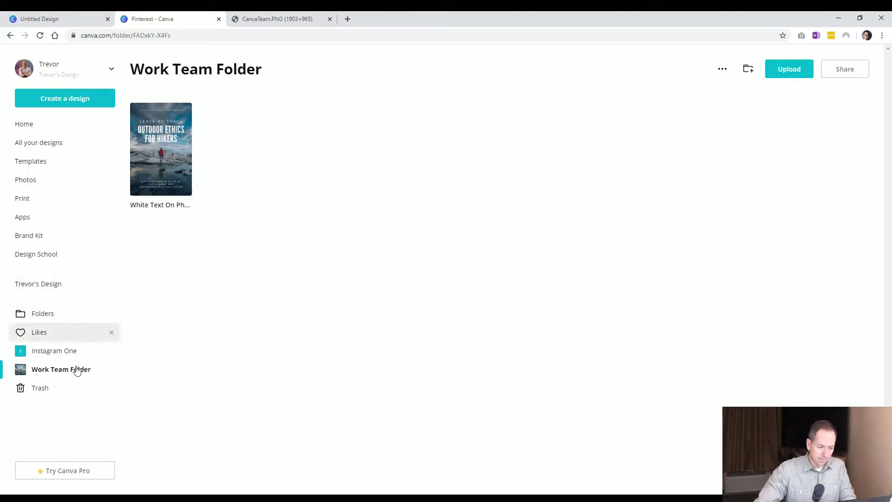
Share Work Team Folder with the team as Can view and save the settings
{"action": "left_click", "coordinate": [845, 69]}
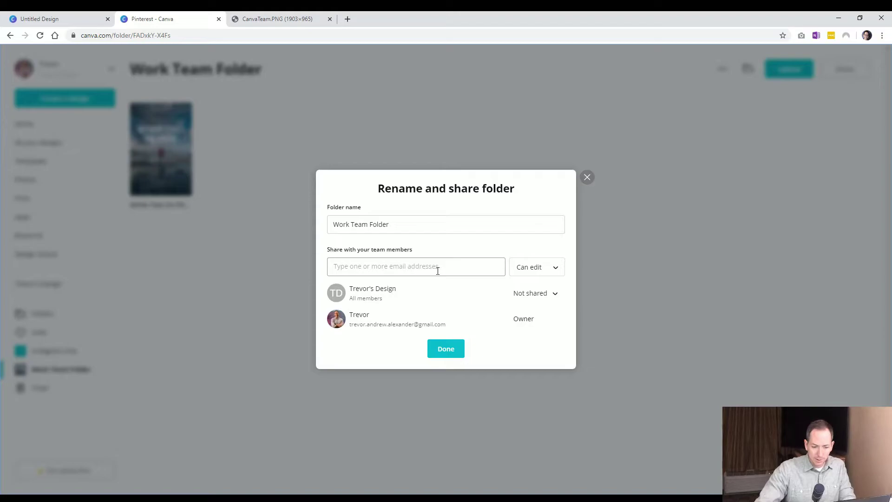
{"action": "left_click", "coordinate": [536, 294]}
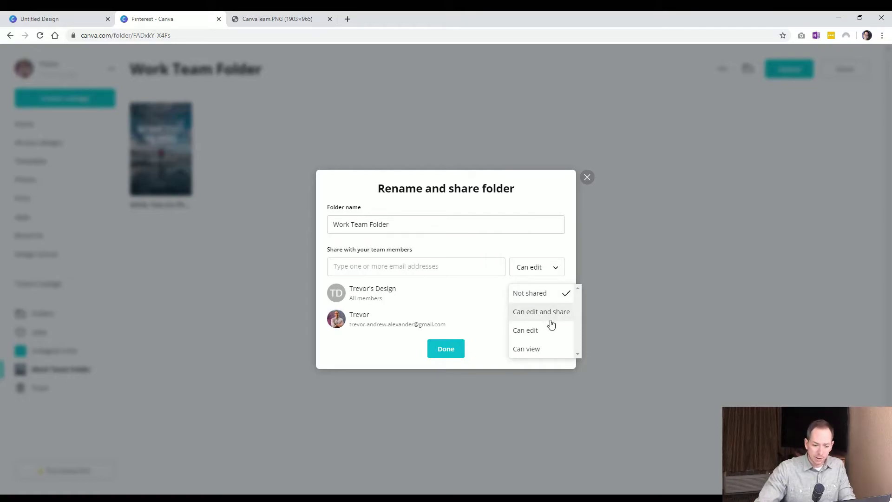
{"action": "left_click", "coordinate": [539, 353]}
{"action": "left_click", "coordinate": [534, 282]}
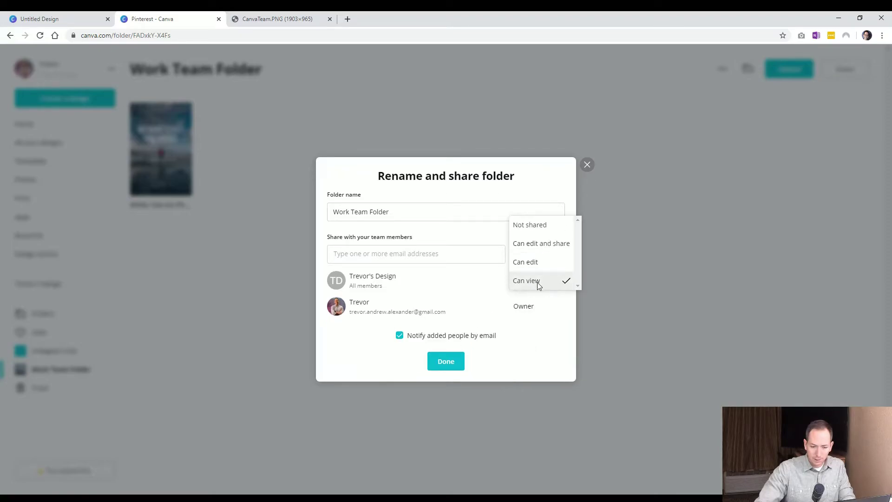
{"action": "left_click", "coordinate": [543, 284]}
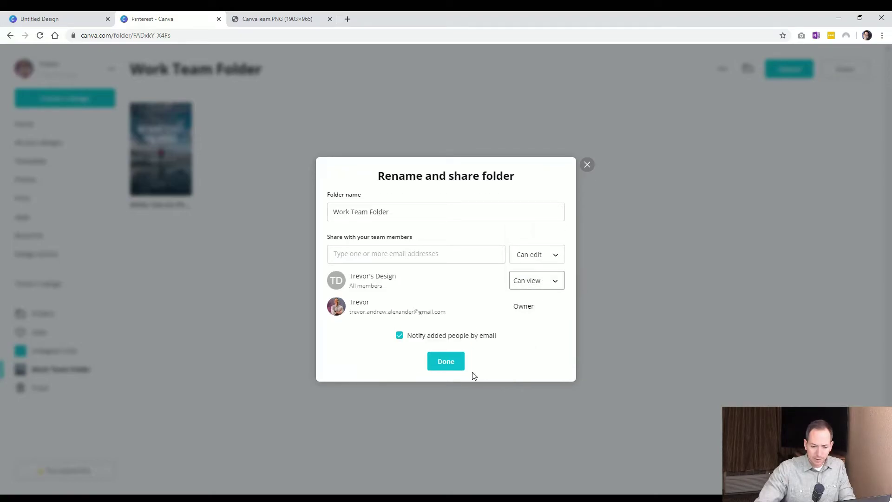
{"action": "left_click", "coordinate": [447, 360]}
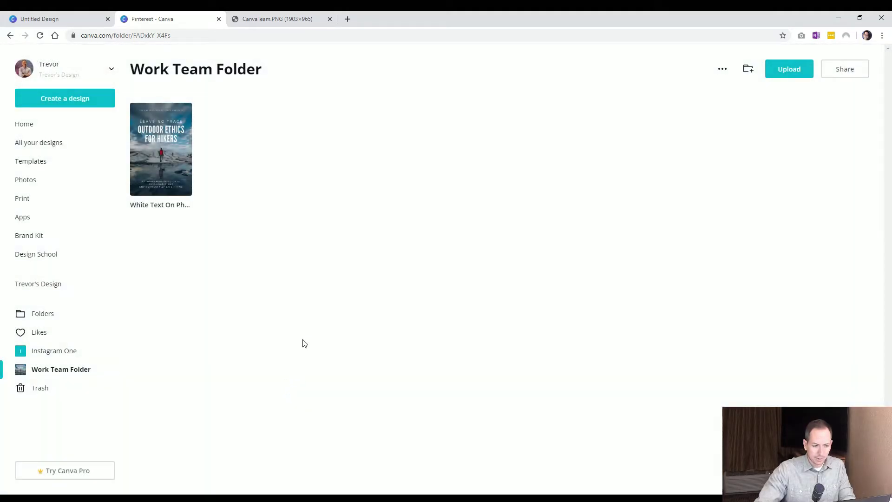
Open the team's main page, confirm Work Team Folder under Folders, then go to People
{"action": "left_click", "coordinate": [63, 19]}
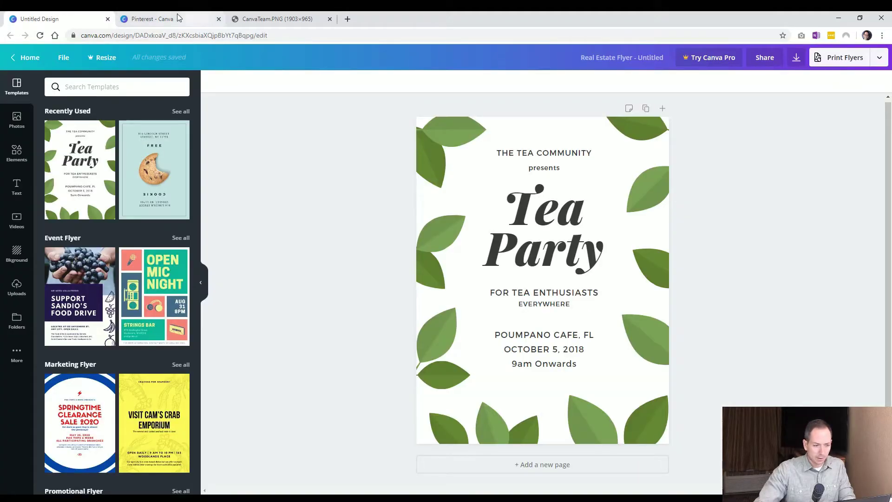
{"action": "left_click", "coordinate": [177, 17]}
{"action": "left_click", "coordinate": [42, 286]}
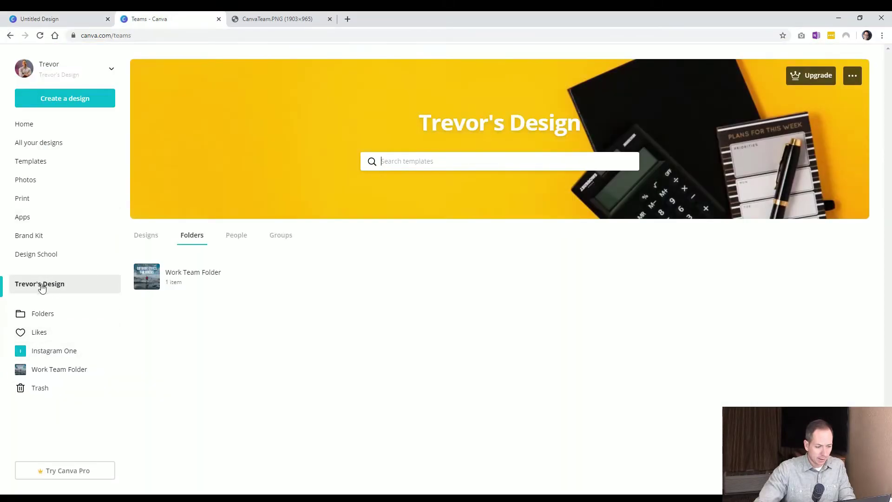
{"action": "left_click", "coordinate": [189, 238]}
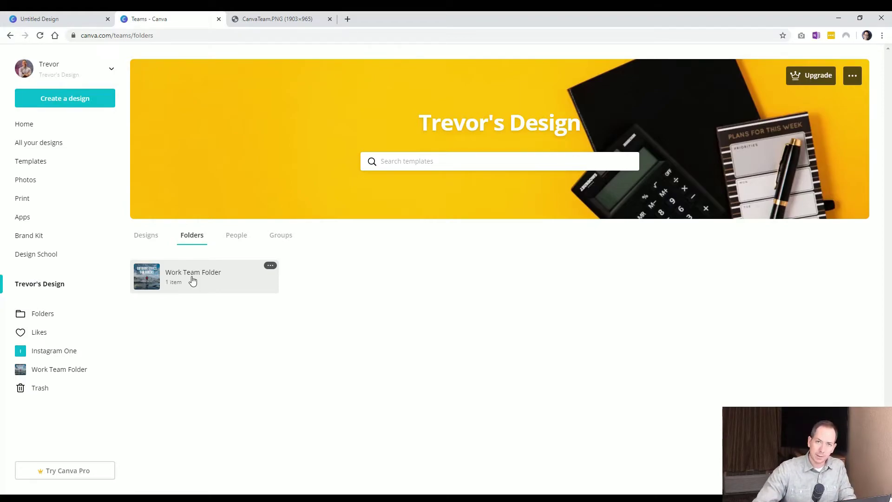
{"action": "left_click", "coordinate": [239, 238]}
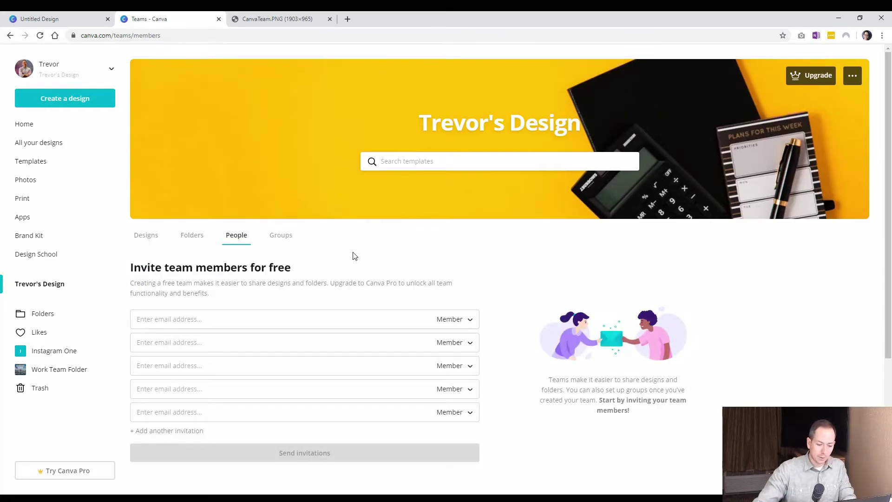
Review the three members, try Administrator and Member roles on the first invite, keep Member, open Groups
{"action": "scroll", "coordinate": [353, 255], "scroll_direction": "down", "scroll_amount": 4}
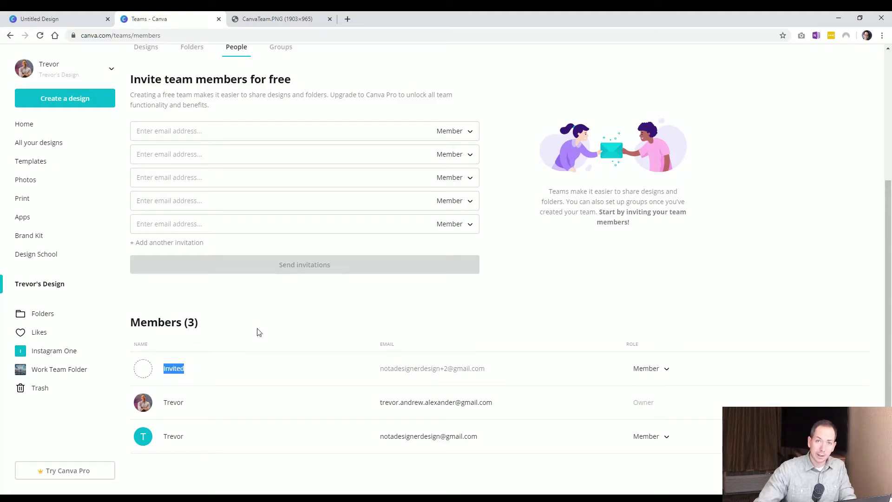
{"action": "scroll", "coordinate": [335, 375], "scroll_direction": "up", "scroll_amount": 4}
{"action": "left_click", "coordinate": [409, 316]}
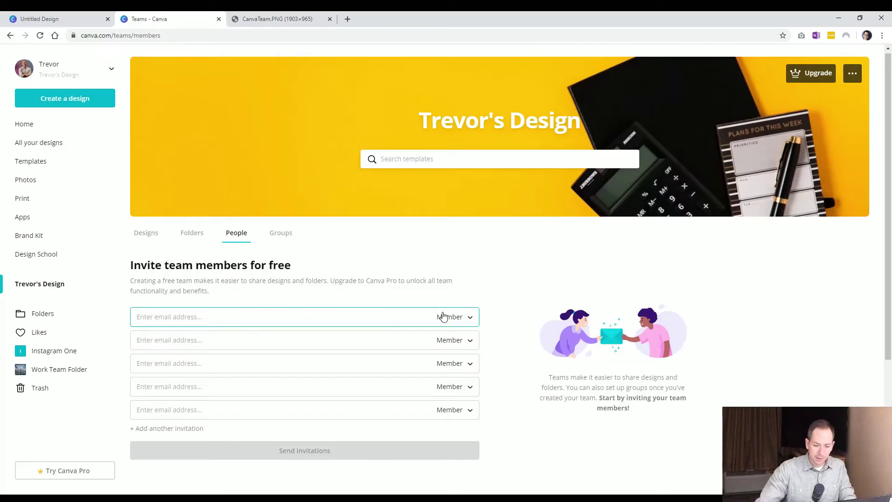
{"action": "left_click", "coordinate": [461, 318]}
{"action": "left_click", "coordinate": [470, 301]}
{"action": "left_click", "coordinate": [463, 320]}
{"action": "left_click", "coordinate": [464, 339]}
{"action": "left_click", "coordinate": [459, 324]}
{"action": "left_click", "coordinate": [478, 298]}
{"action": "left_click", "coordinate": [457, 317]}
{"action": "left_click", "coordinate": [433, 335]}
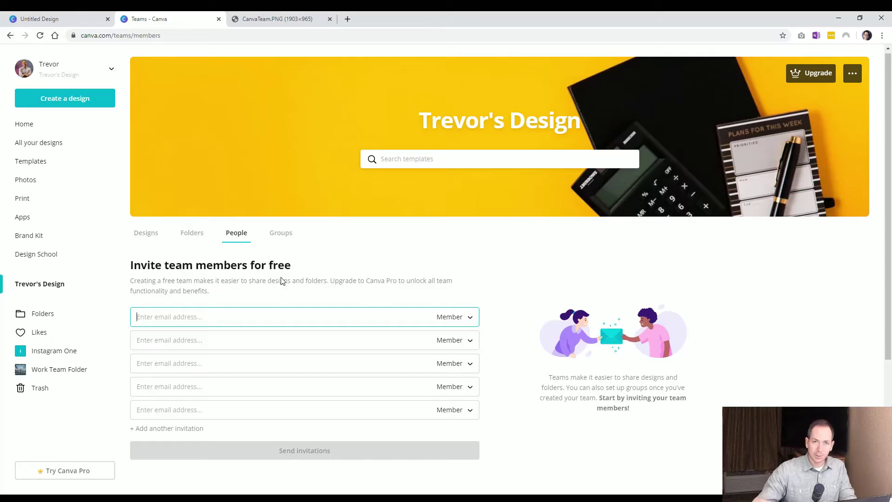
{"action": "left_click", "coordinate": [281, 233]}
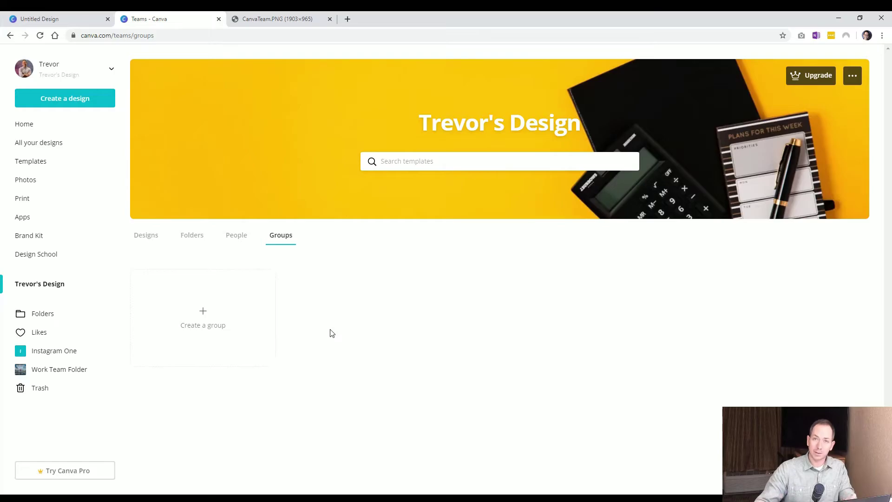
Create a team group named 'Client Review', correcting the mistyped 'Clients View'
{"action": "left_click", "coordinate": [232, 335]}
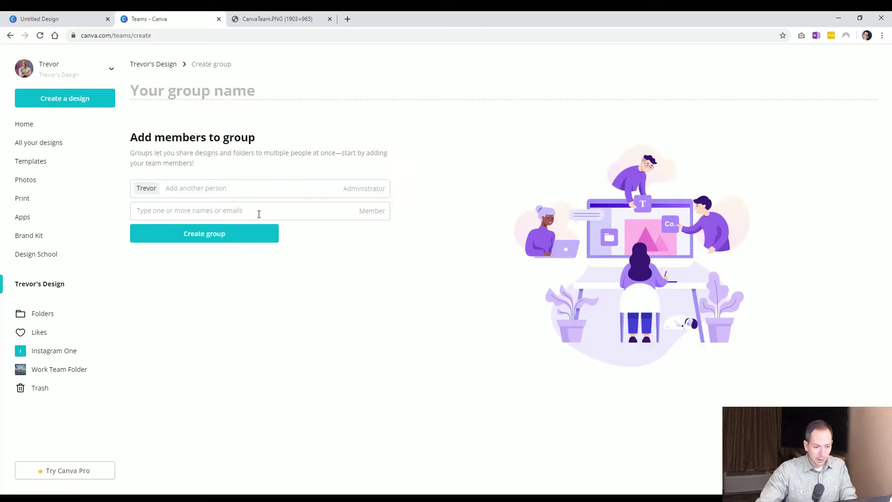
{"action": "type", "text": "Cl"}
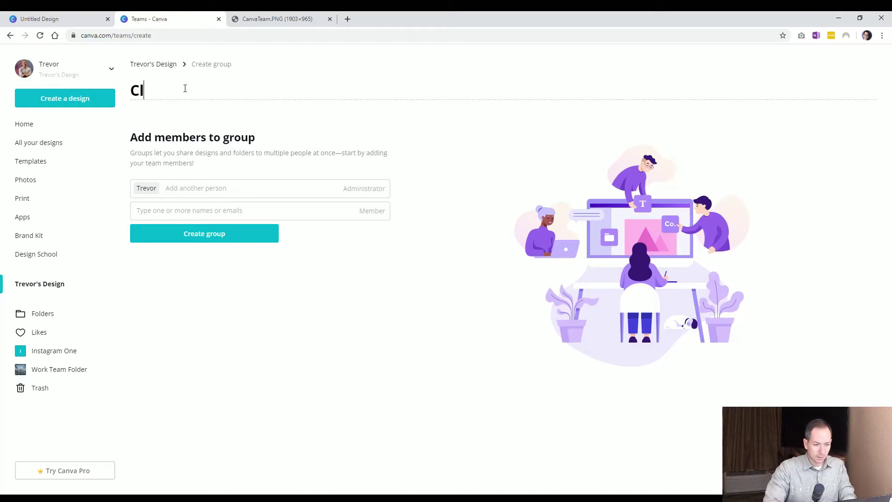
{"action": "type", "text": "ients View"}
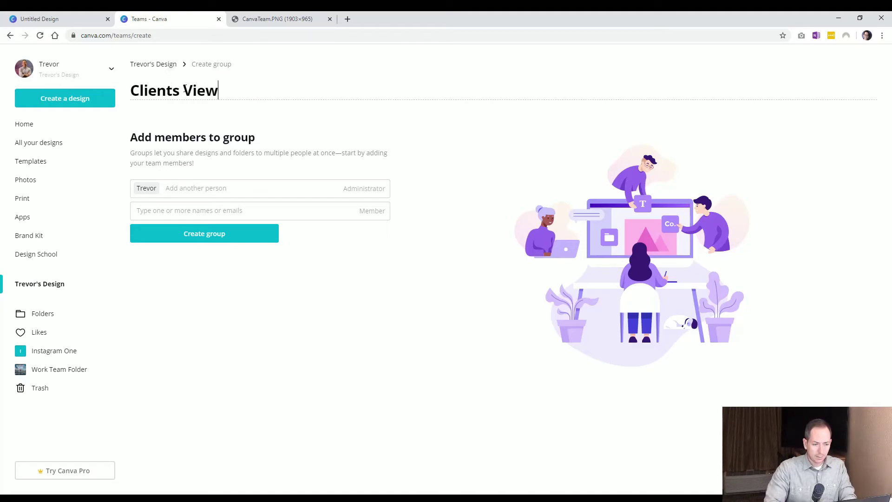
{"action": "key", "text": "BackSpace"}
{"action": "key", "text": "BackSpace"}
{"action": "key", "text": "BackSpace"}
{"action": "key", "text": "BackSpace"}
{"action": "key", "text": "BackSpace"}
{"action": "type", "text": "Review"}
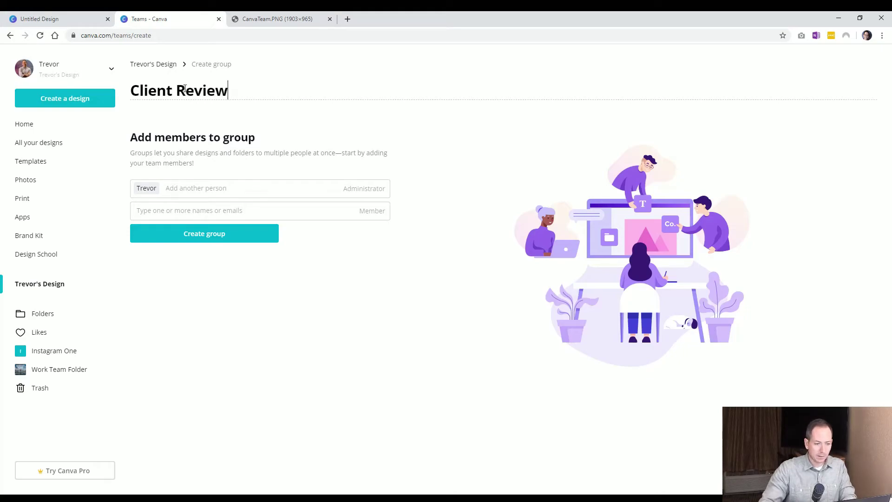
{"action": "left_click", "coordinate": [232, 240]}
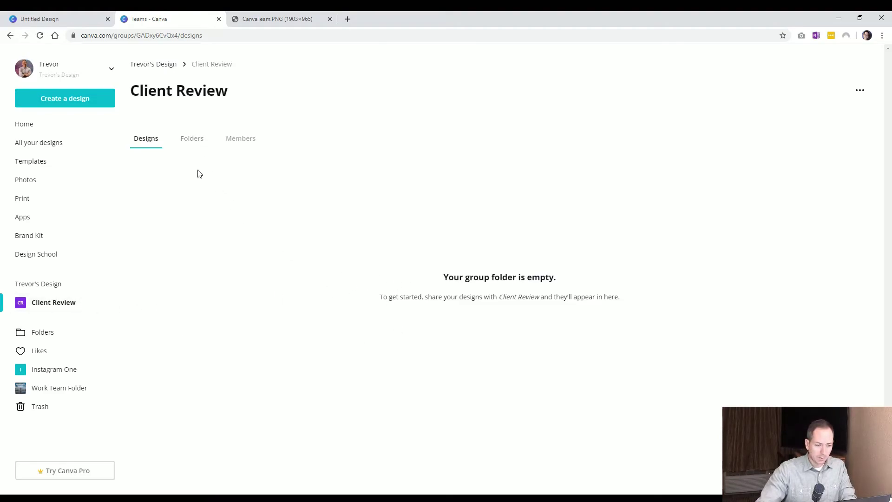
Browse the Client Review group's Folders, Designs and Members tabs
{"action": "left_click", "coordinate": [189, 142]}
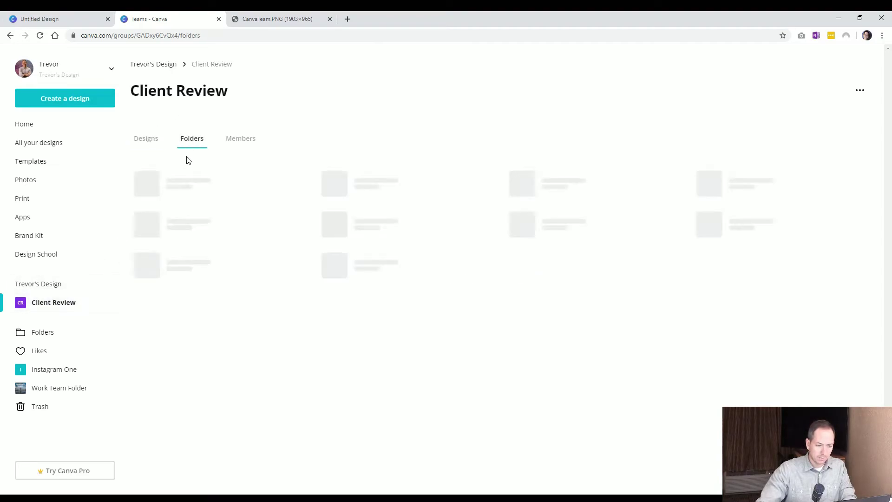
{"action": "left_click", "coordinate": [152, 147]}
{"action": "left_click", "coordinate": [247, 142]}
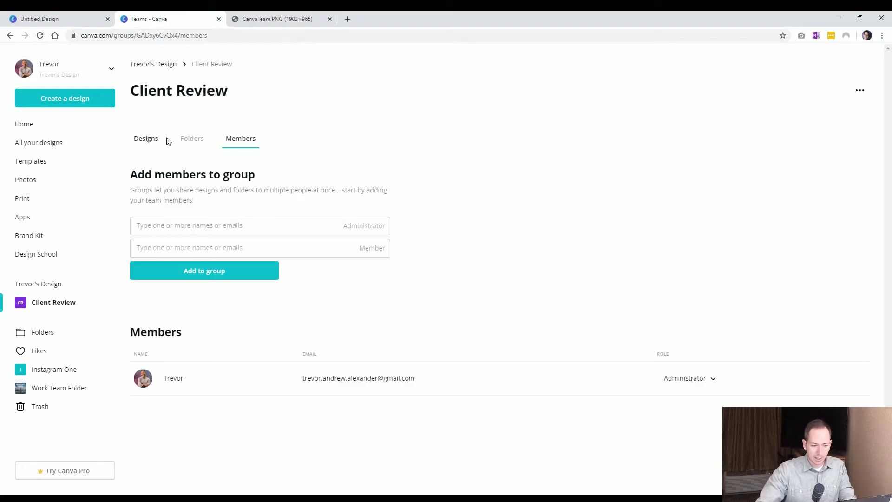
{"action": "left_click", "coordinate": [207, 142]}
{"action": "left_click", "coordinate": [153, 145]}
Return to the Trevor's Design team page and show its Groups list with Client Review
{"action": "left_click", "coordinate": [42, 285]}
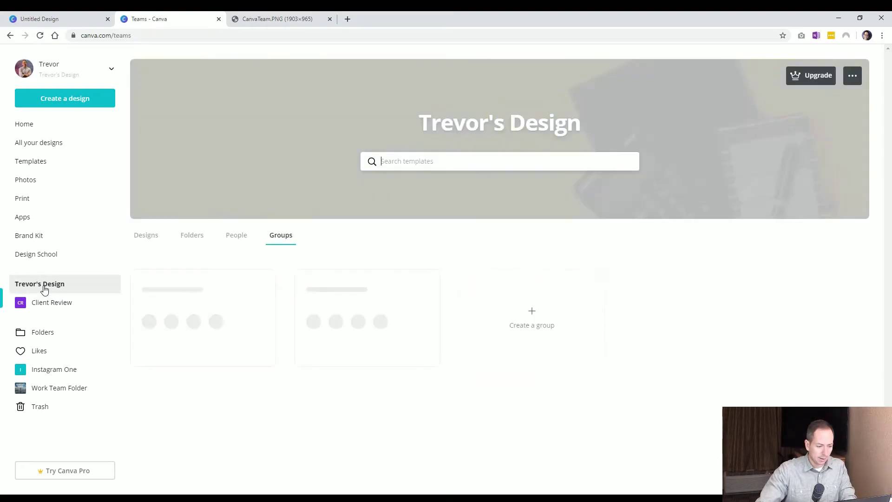
{"action": "left_click", "coordinate": [235, 236]}
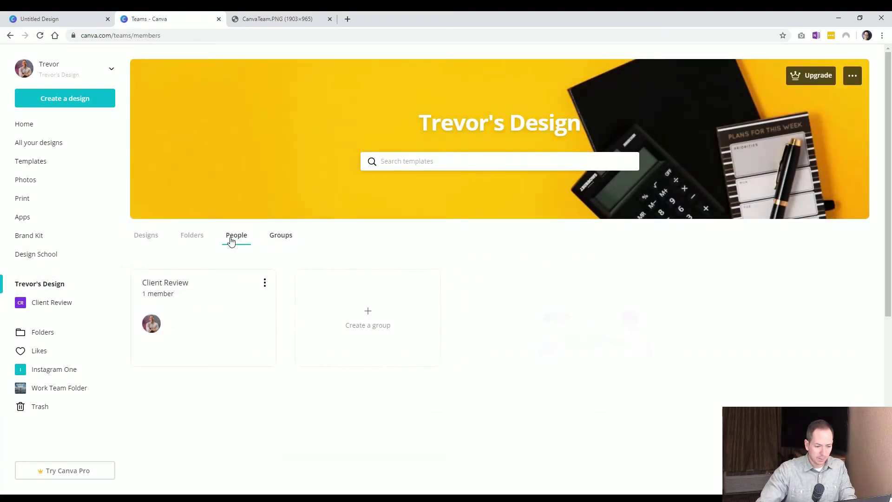
{"action": "left_click", "coordinate": [195, 235]}
{"action": "left_click", "coordinate": [54, 307]}
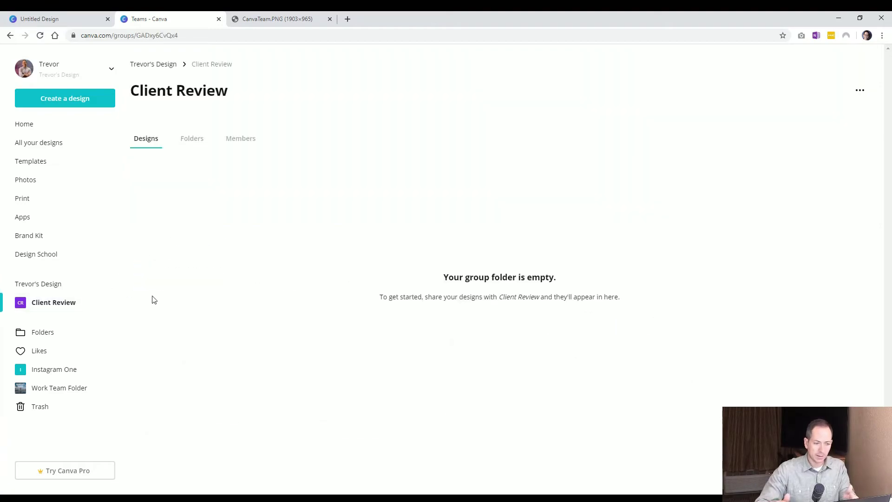
{"action": "left_click", "coordinate": [70, 283]}
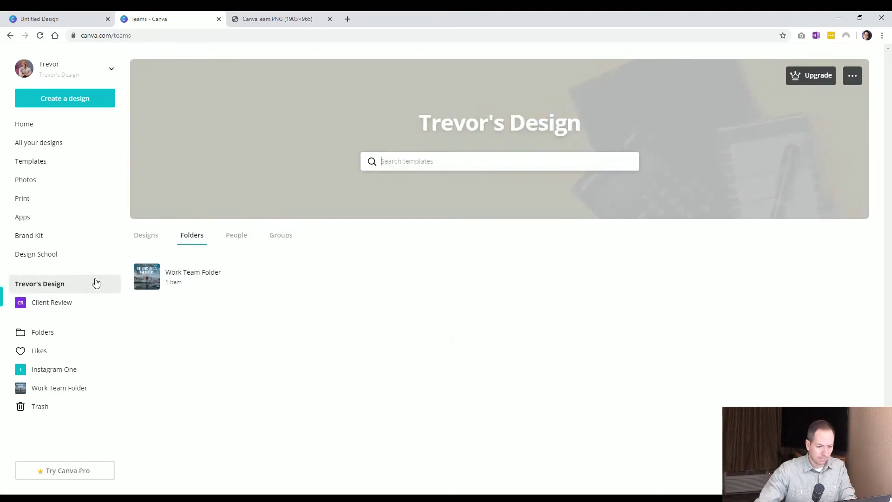
{"action": "left_click", "coordinate": [285, 239]}
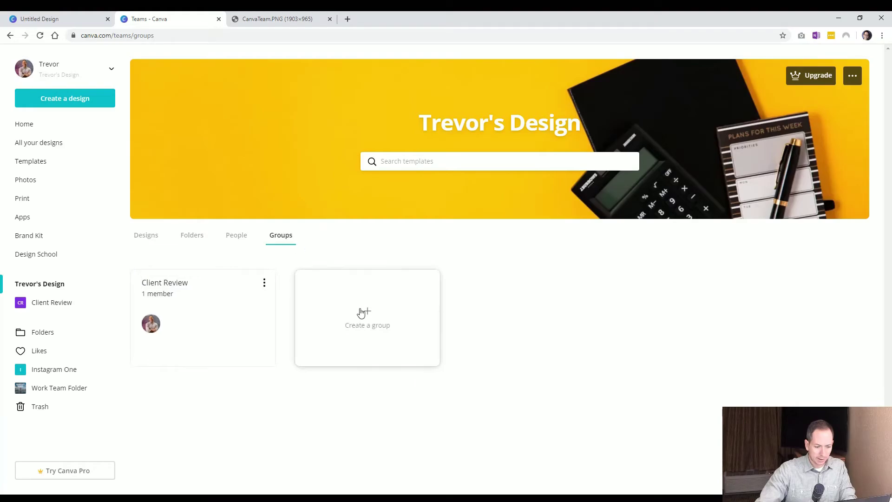
Add a new team group named 'Fellow Canva-ers' alongside Client Review
{"action": "left_click", "coordinate": [361, 311]}
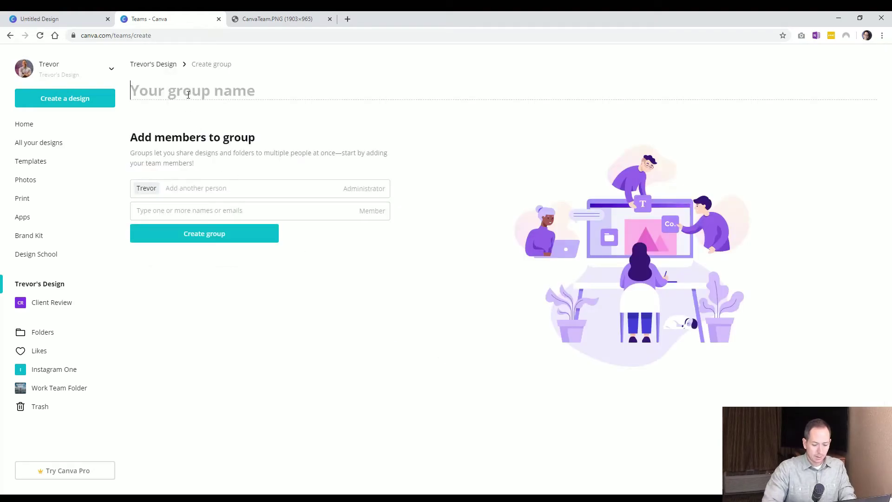
{"action": "type", "text": "Fellow Canva"}
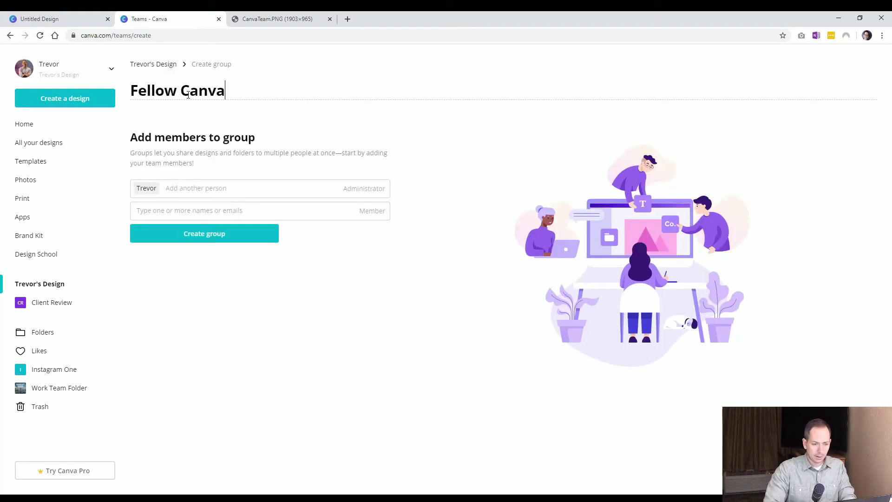
{"action": "type", "text": "-ers"}
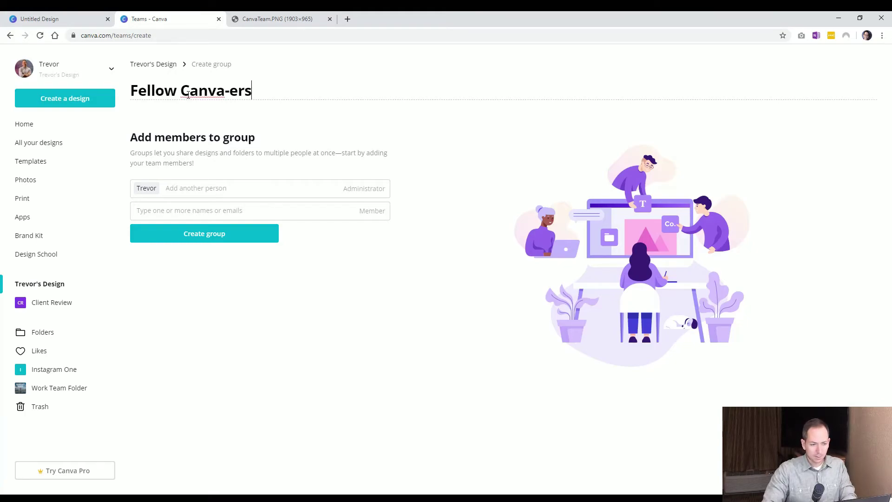
{"action": "left_click", "coordinate": [374, 332]}
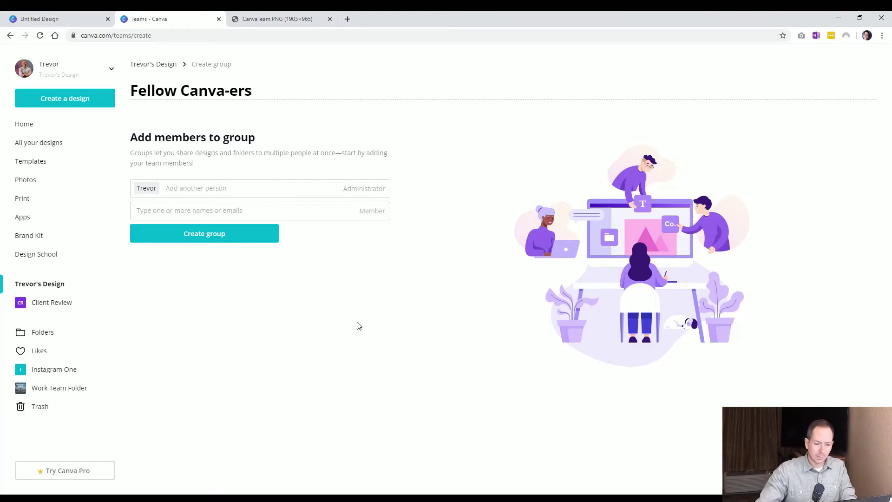
{"action": "left_click", "coordinate": [217, 238]}
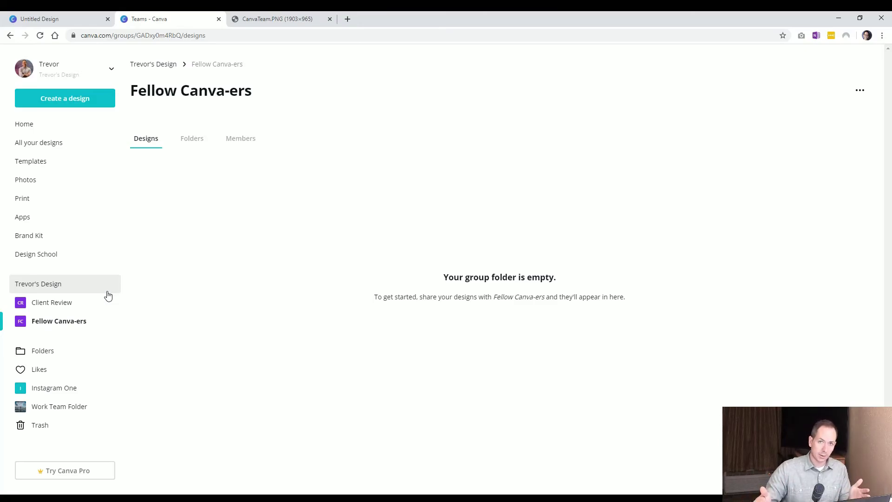
Check the Trevor's Design team's people and shared designs, then return to the Tea Party flyer editor
{"action": "left_click", "coordinate": [79, 288]}
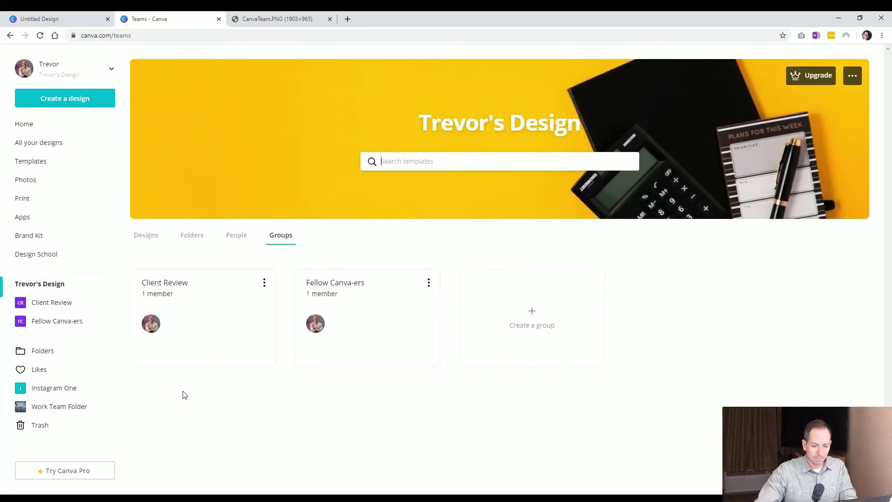
{"action": "left_click", "coordinate": [227, 238]}
{"action": "left_click", "coordinate": [158, 239]}
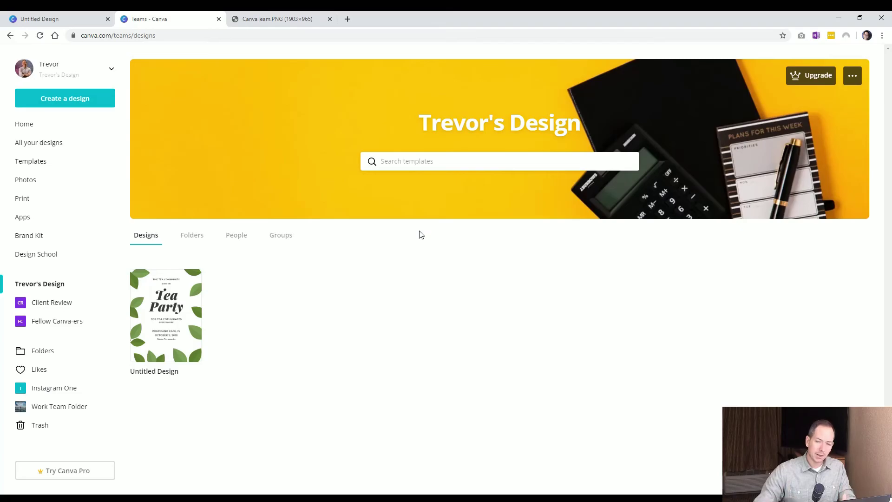
{"action": "left_click", "coordinate": [65, 18]}
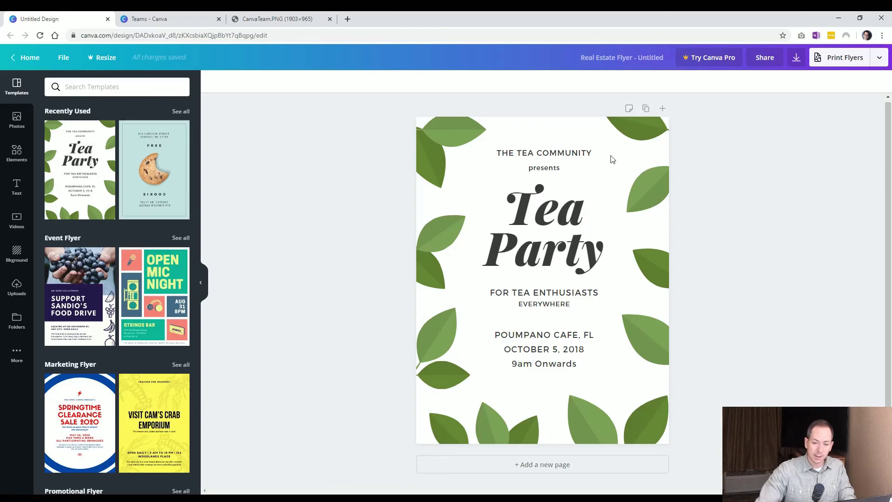
Share the Tea Party flyer with a collaborator's e-mail address, set to Can view
{"action": "left_click", "coordinate": [764, 57]}
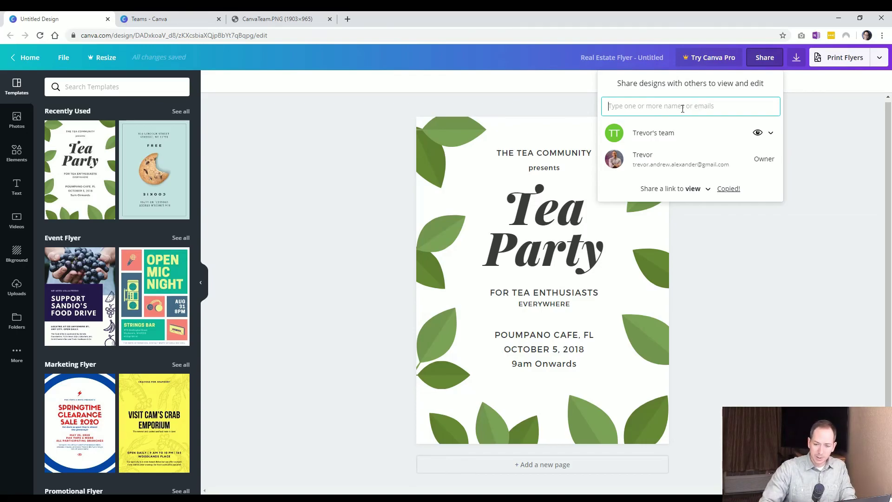
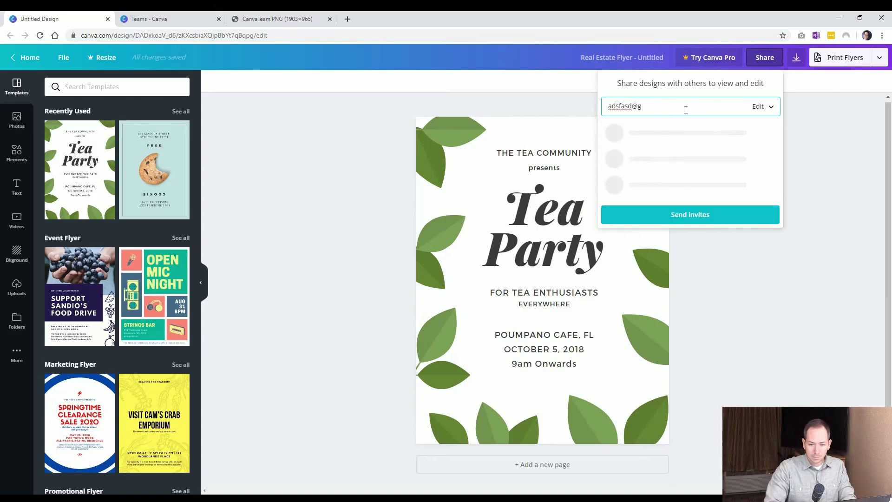
{"action": "left_click", "coordinate": [766, 107]}
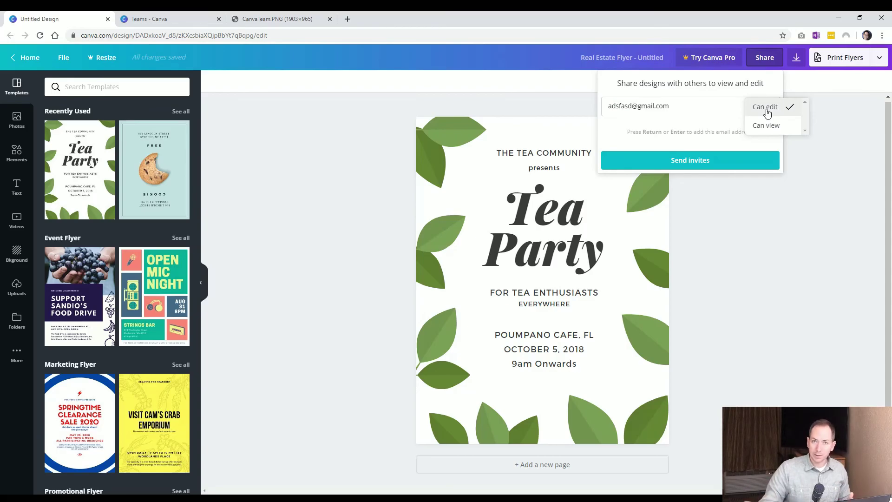
{"action": "left_click", "coordinate": [771, 127]}
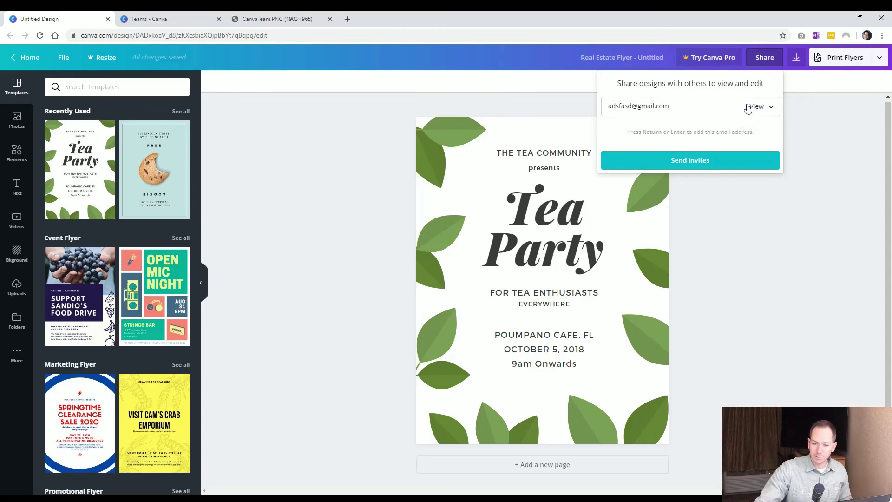